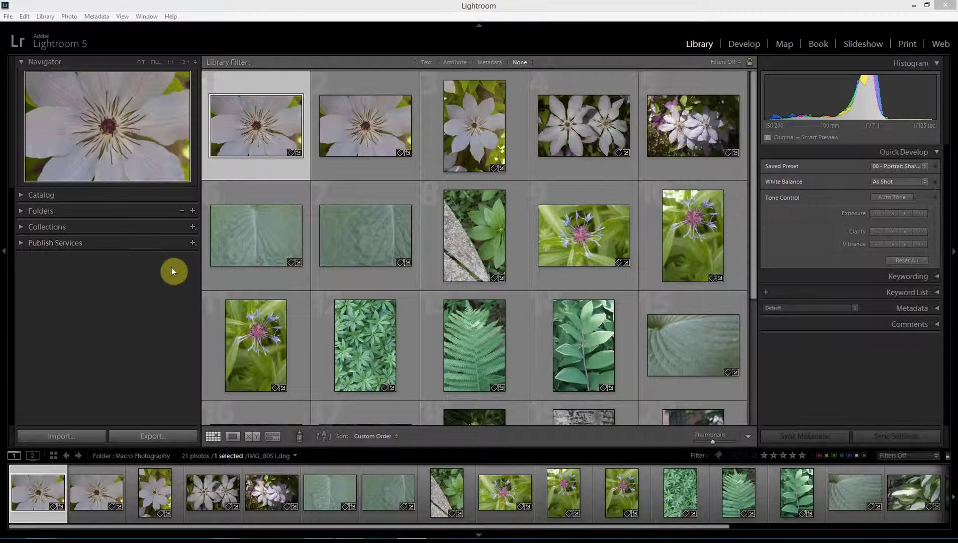
# - Expand the folder list and show the first flower photo, IMG_8051, in Loupe view
pyautogui.click(21, 211)
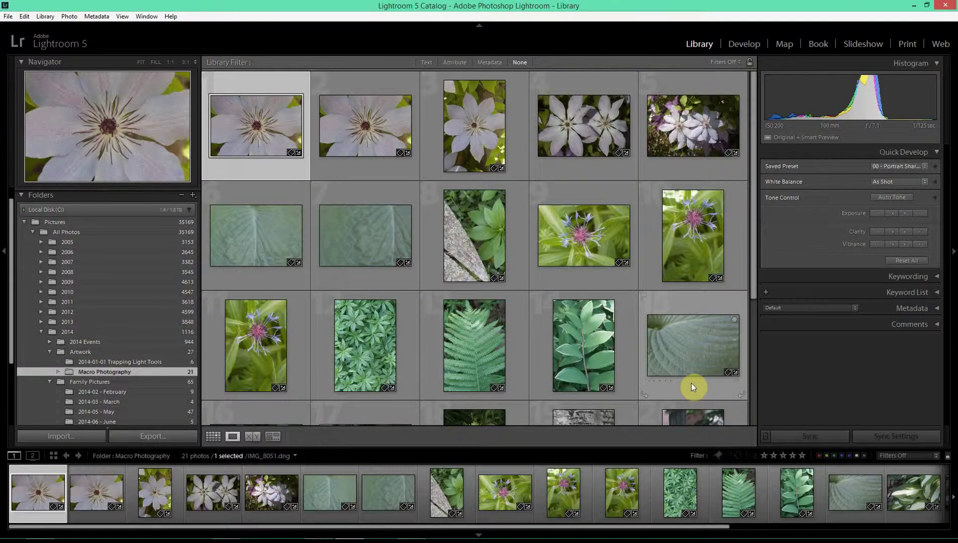
pyautogui.press('e')
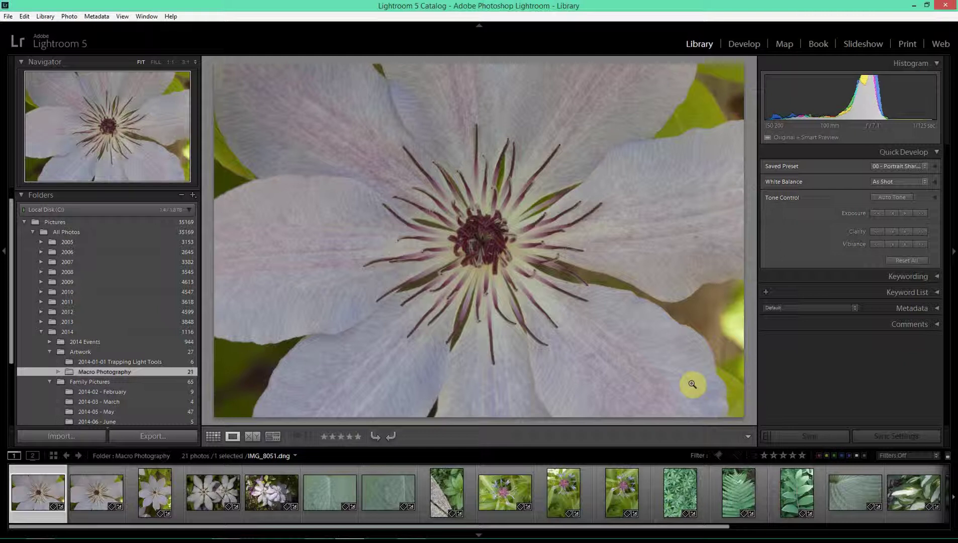
# - Hide the module picker, the filmstrip and both side panels around the photo, and bring them all back
pyautogui.press('F5')
pyautogui.press('F6')
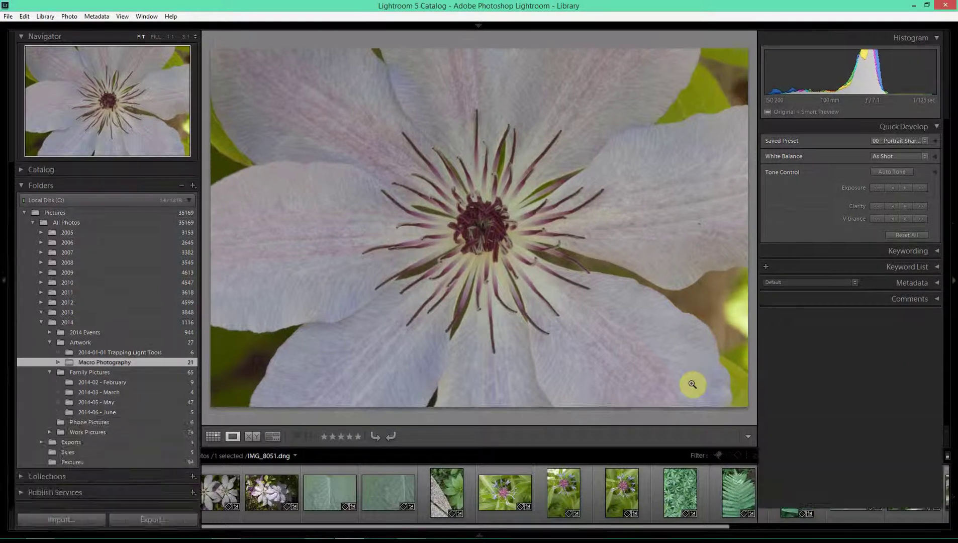
pyautogui.press('F7')
pyautogui.press('F8')
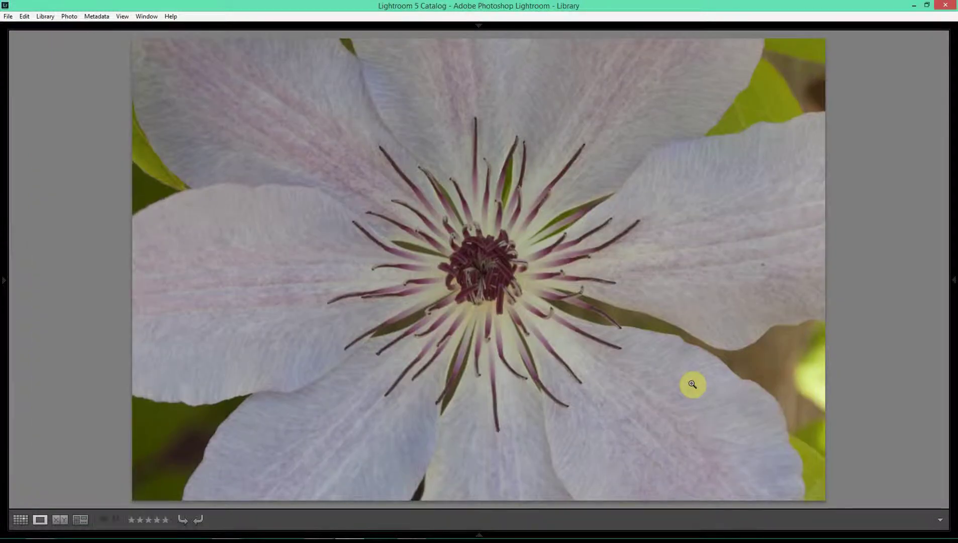
pyautogui.press('F5')
pyautogui.press('F7')
pyautogui.press('F6')
pyautogui.press('F8')
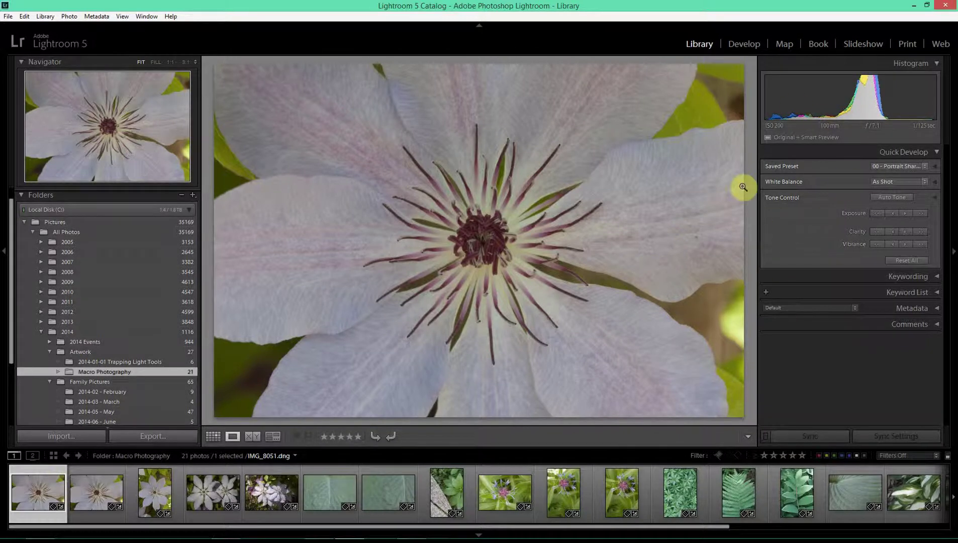
# - Hide only the side panel group containing the Histogram and Quick Develop
pyautogui.press('F8')
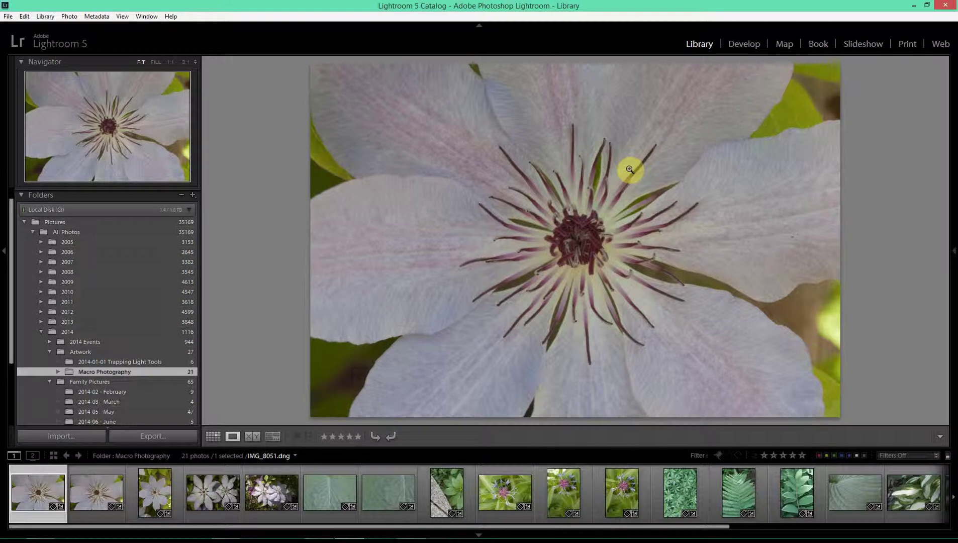
# - Rate IMG_8051 with five stars, lower it to four stars, and clear the rating
pyautogui.press('5')
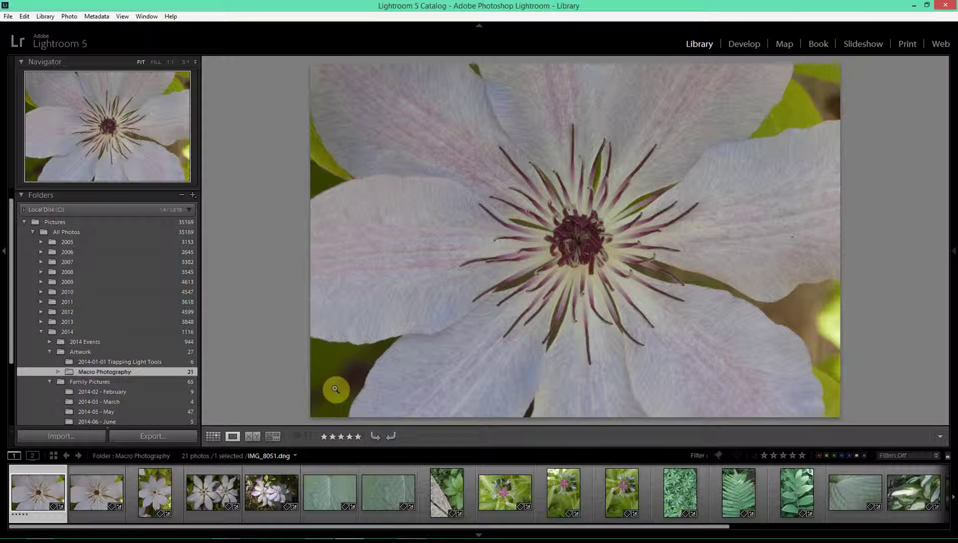
pyautogui.press('4')
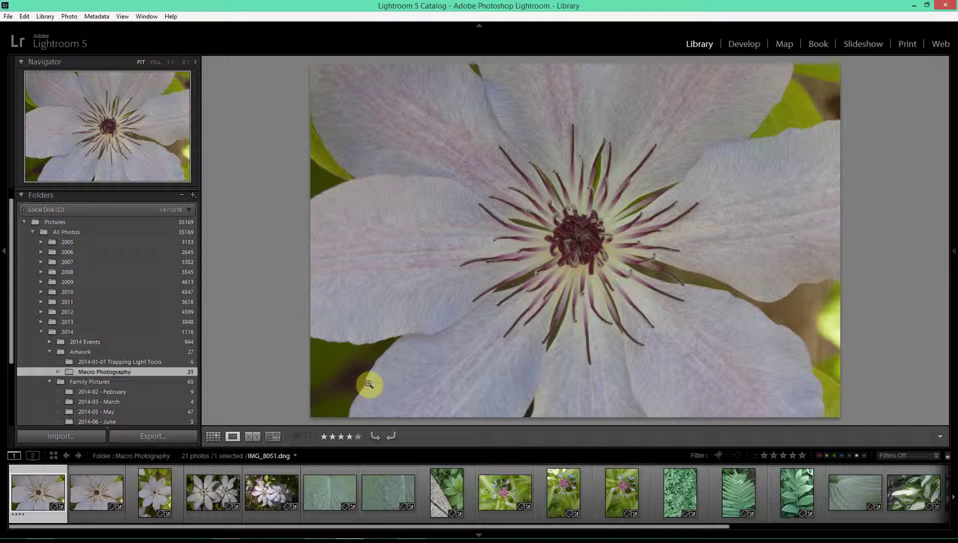
pyautogui.press('0')
# - Cycle the color label of IMG_8051 through red, yellow, green and blue, and remove the label
pyautogui.press('6')
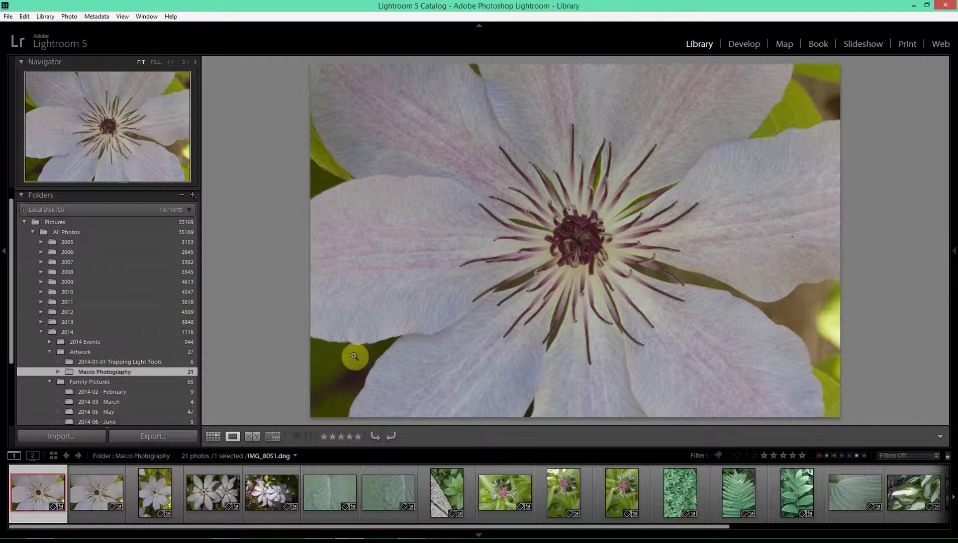
pyautogui.press('7')
pyautogui.press('8')
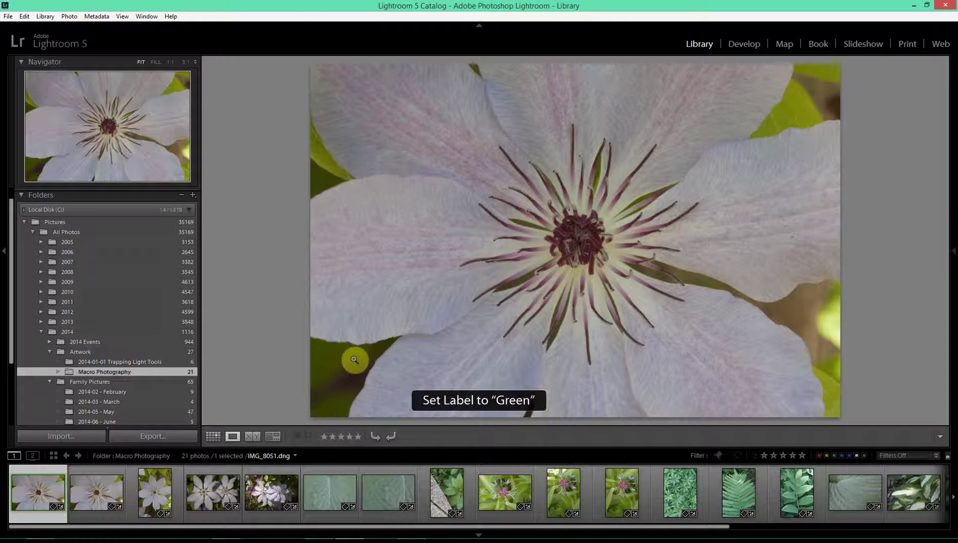
pyautogui.press('9')
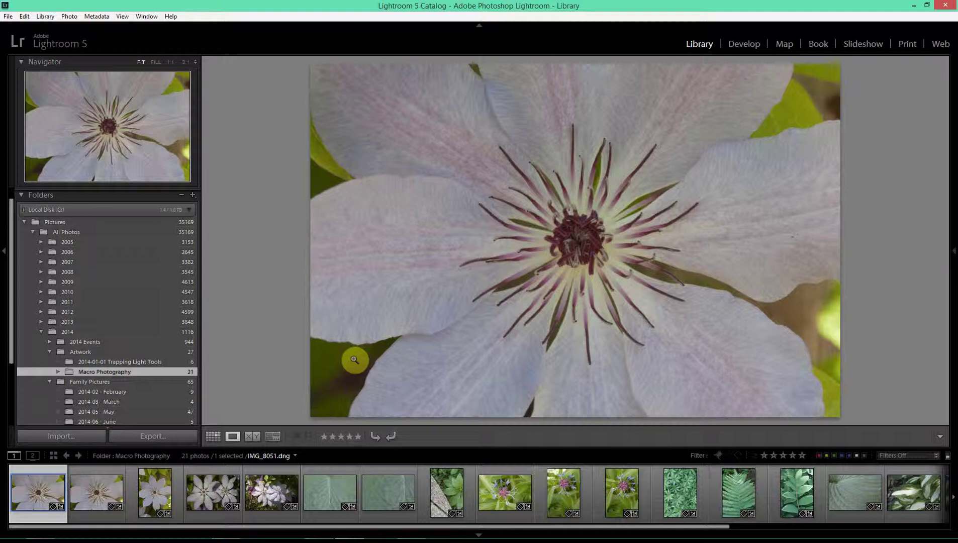
pyautogui.press('9')
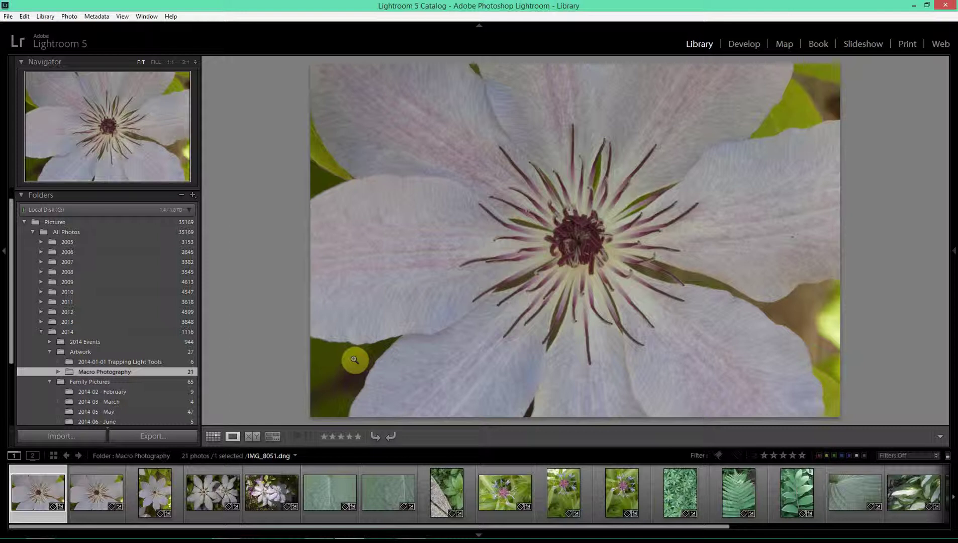
# - Try the pick and rejected flags on IMG_8051 and return the photo to unflagged
pyautogui.press('p')
pyautogui.press('x')
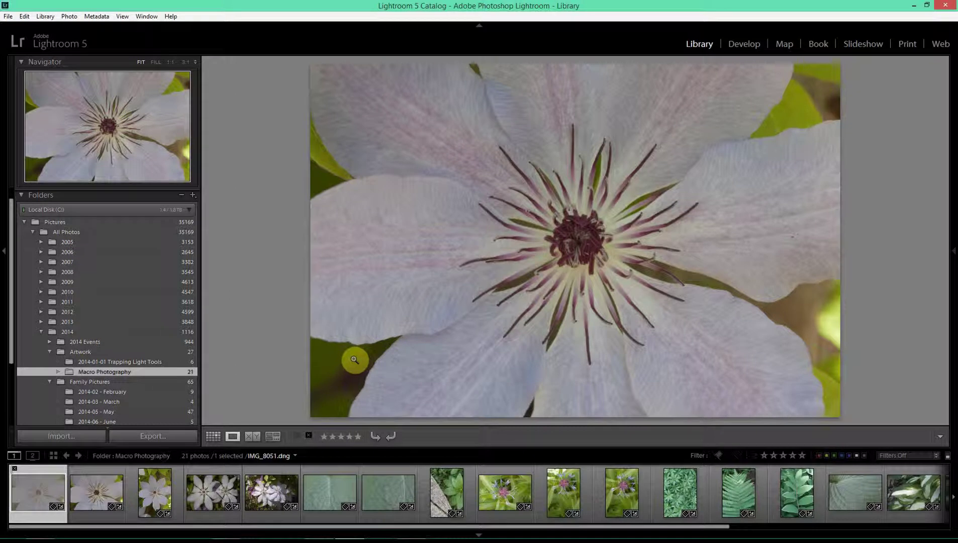
pyautogui.press('u')
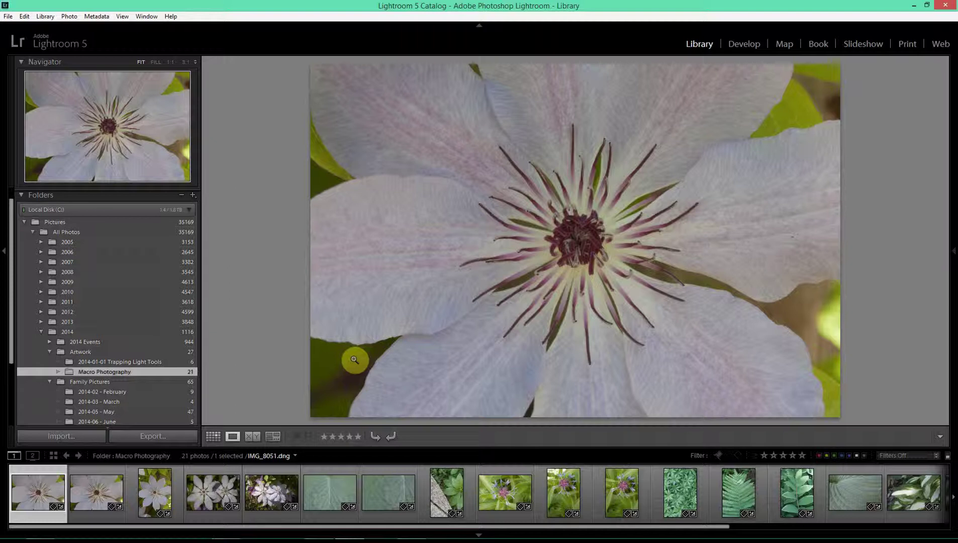
# - Flag IMG_8051 as a pick, move to the next photo, and turn on Auto Advance
pyautogui.press('p')
pyautogui.press('Right')
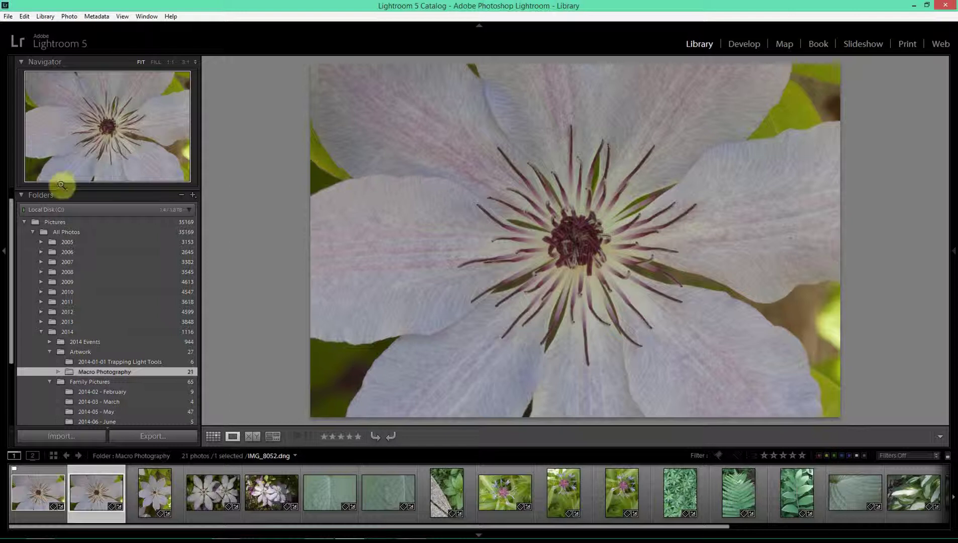
pyautogui.click(67, 16)
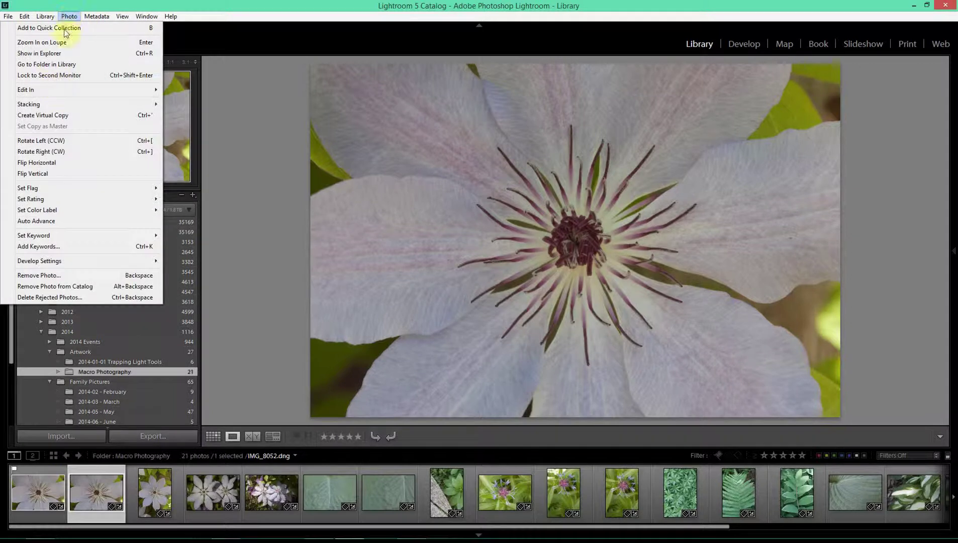
pyautogui.click(55, 221)
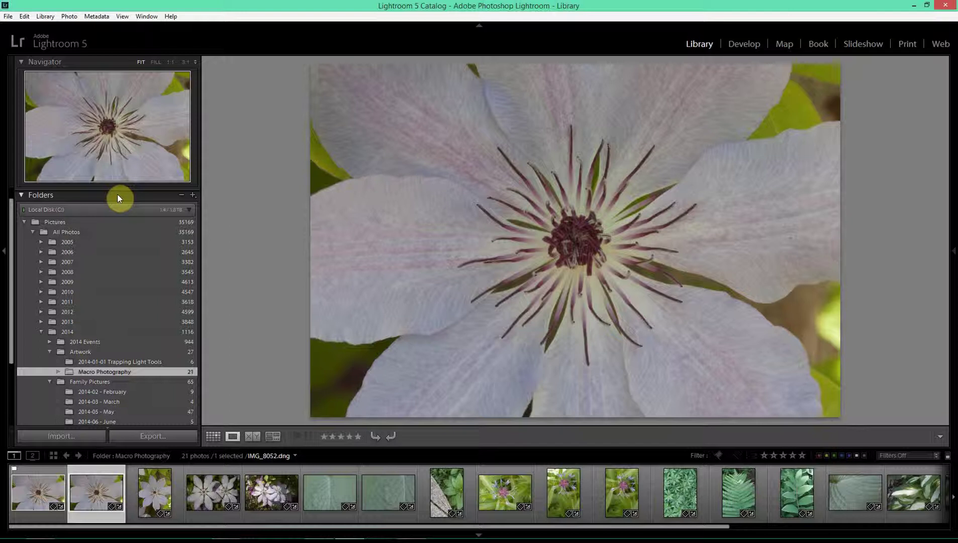
# - Flag IMG_8053 as a pick and reject IMG_8054 and IMG_8059, leaving IMG_8052, IMG_8055 and IMG_8060 unflagged
pyautogui.press('Right')
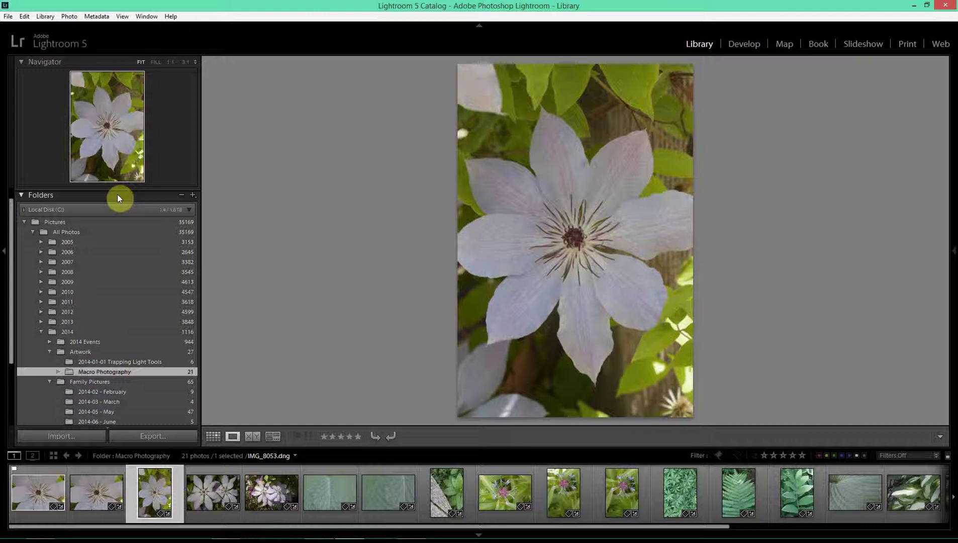
pyautogui.press('p')
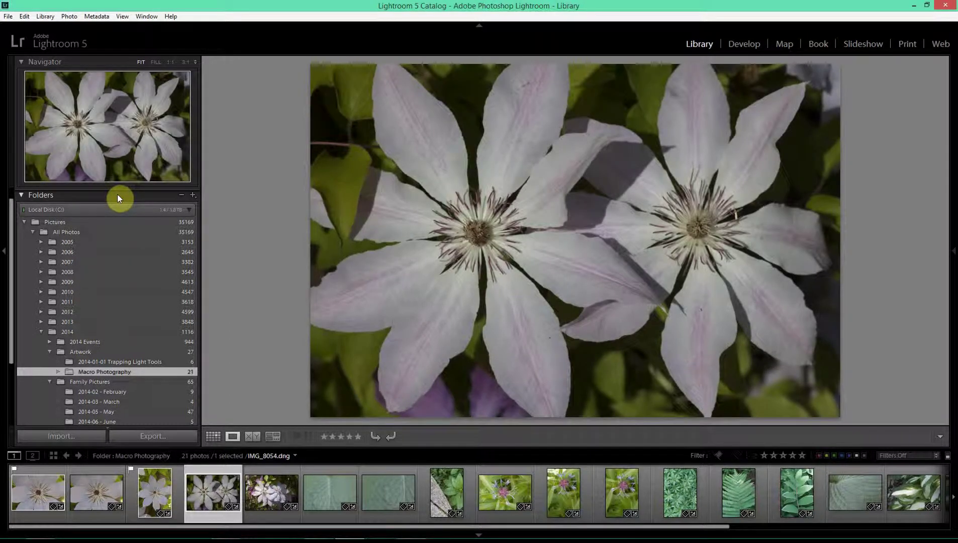
pyautogui.press('x')
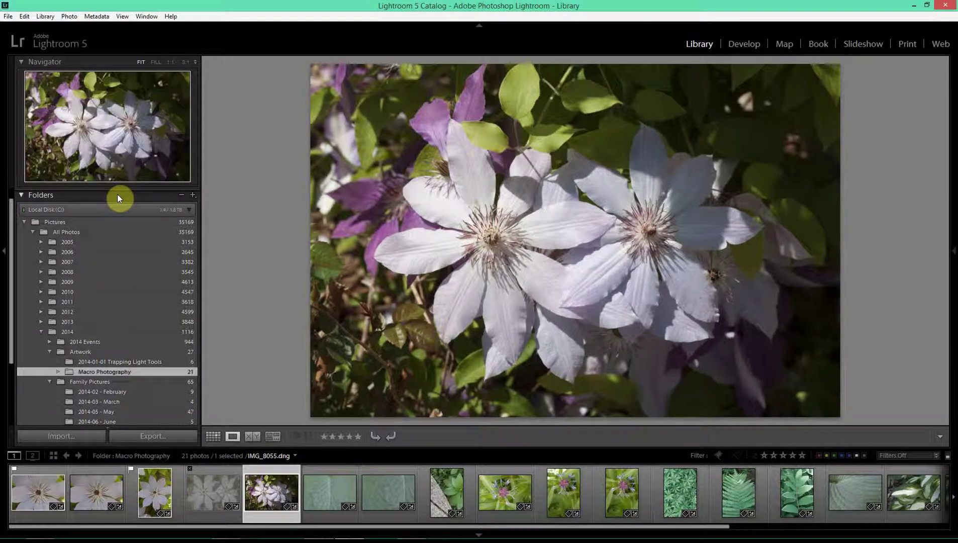
pyautogui.press('Right')
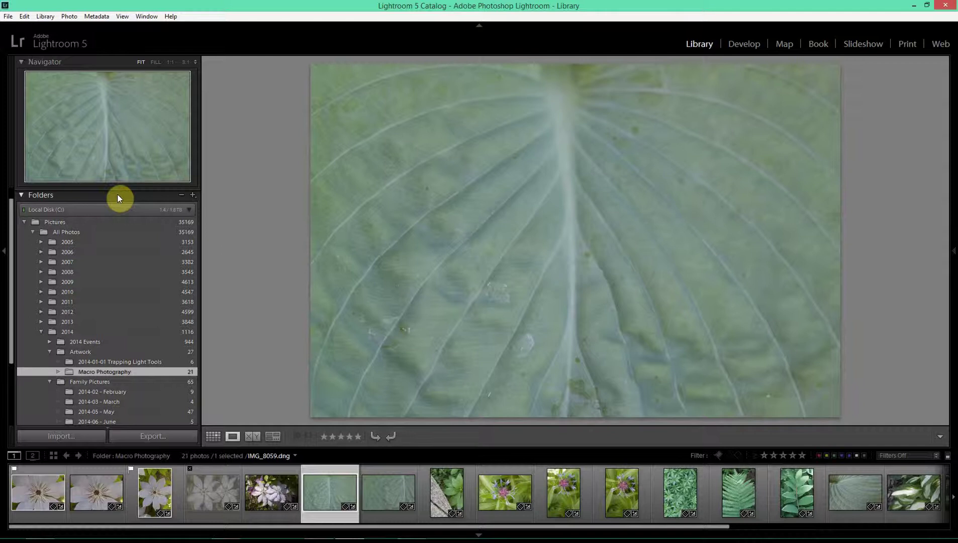
pyautogui.press('x')
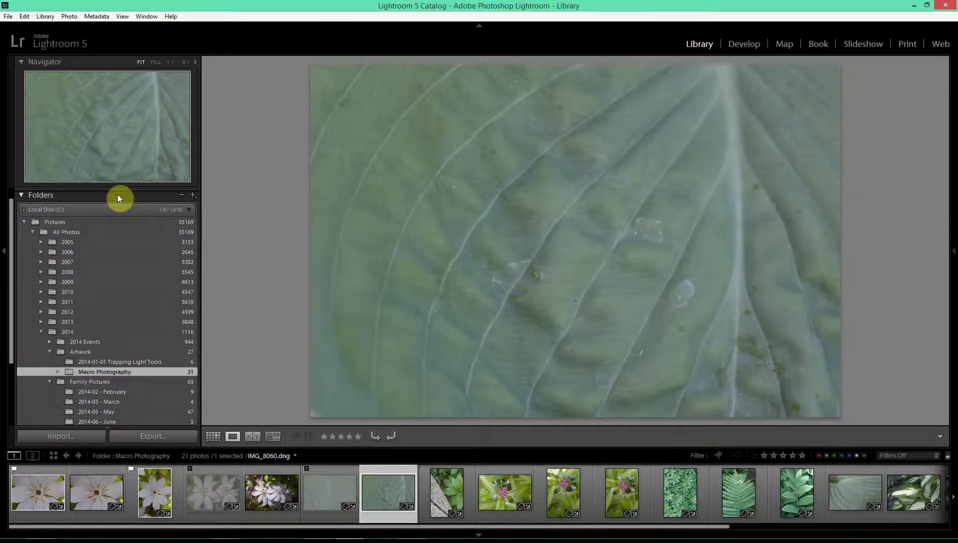
pyautogui.press('Right')
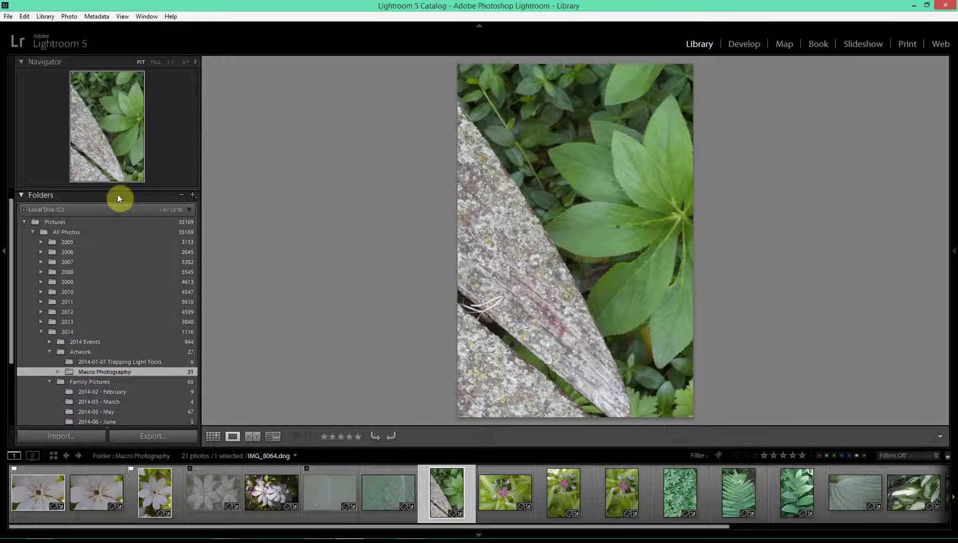
# - Flag IMG_8064, IMG_8068 and IMG_8069 as picks and reject IMG_8066, skipping IMG_8067
pyautogui.press('p')
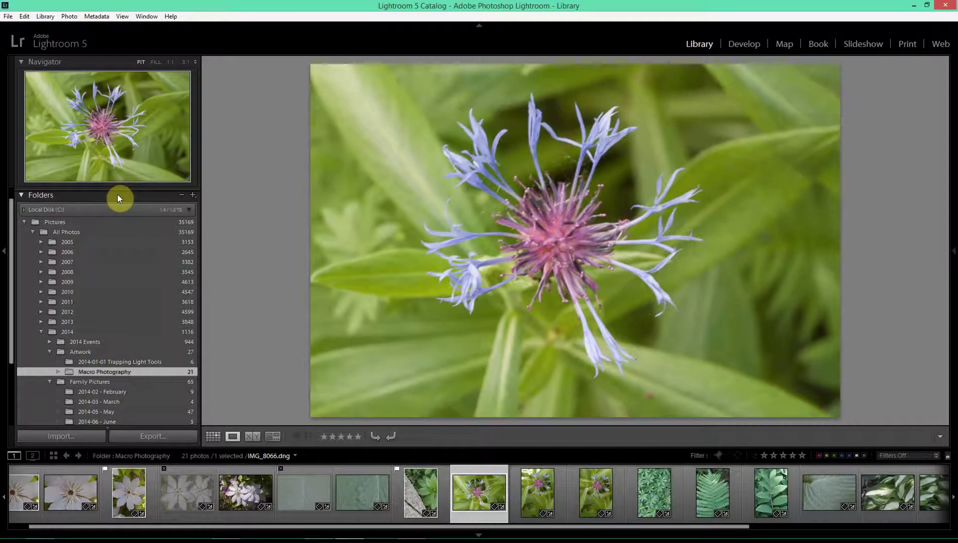
pyautogui.press('x')
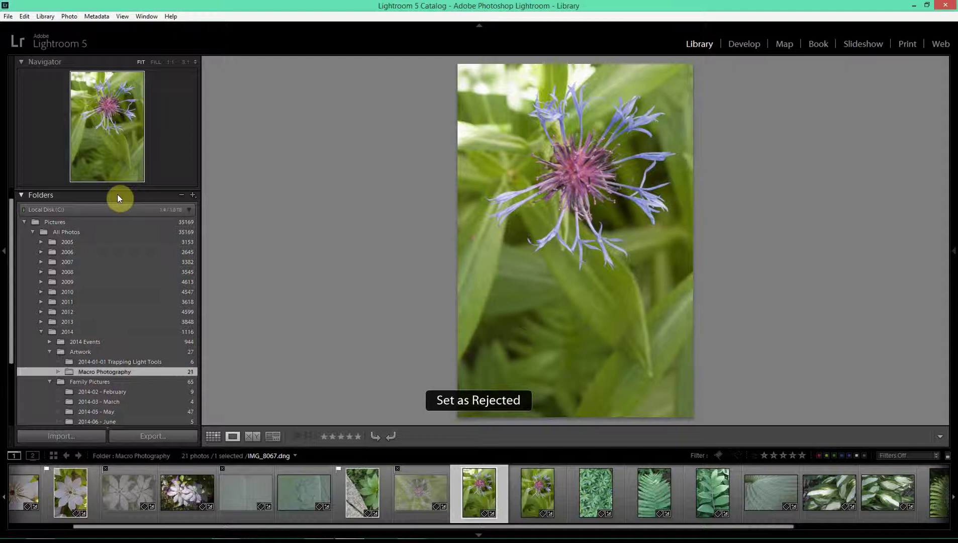
pyautogui.press('Right')
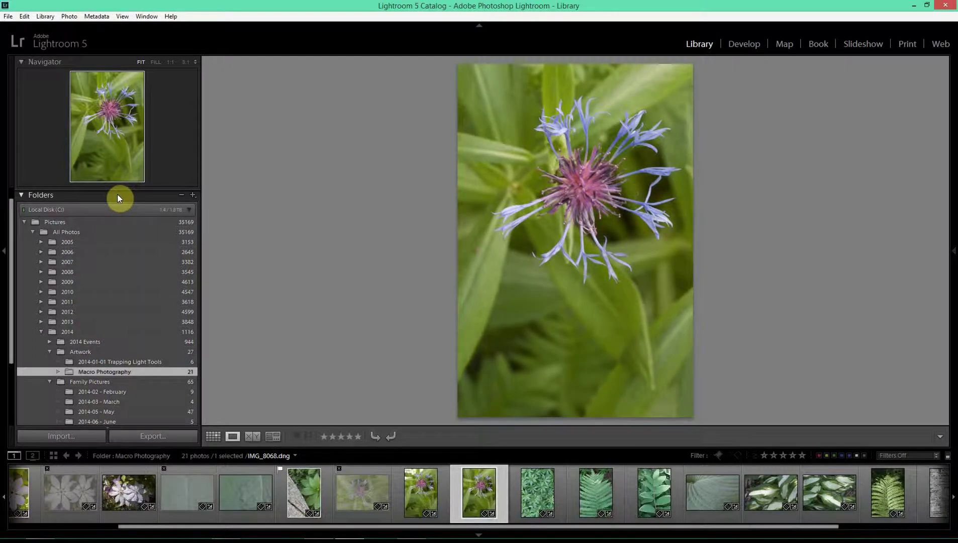
pyautogui.press('p')
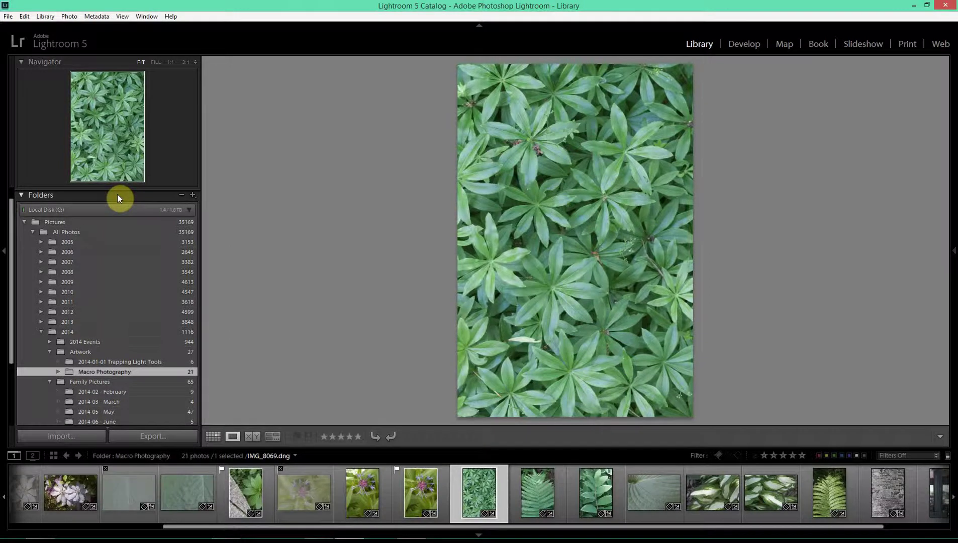
pyautogui.press('p')
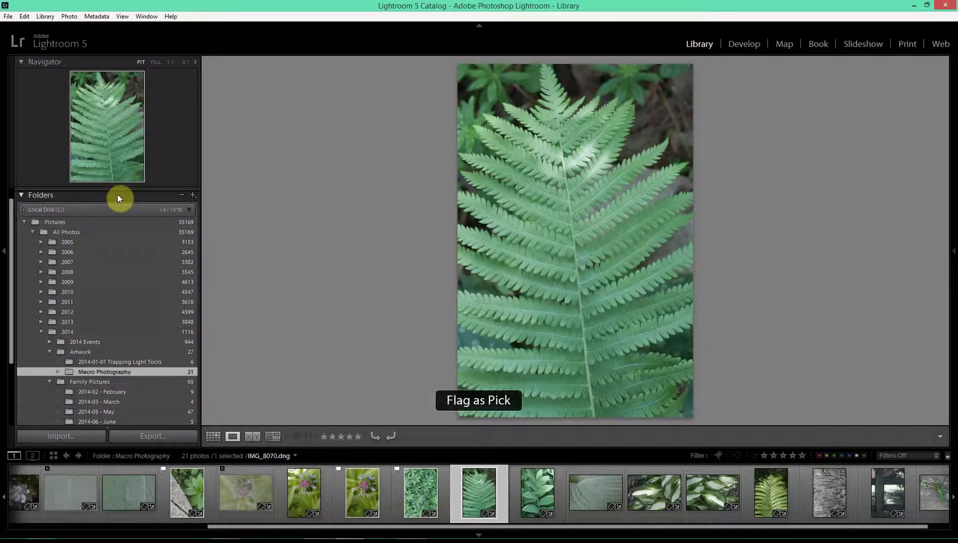
# - Flag IMG_8076 and IMG_8078 as picks and reject IMG_8080 and IMG_8086, skipping IMG_8070, IMG_8075 and IMG_8079
pyautogui.press('Right')
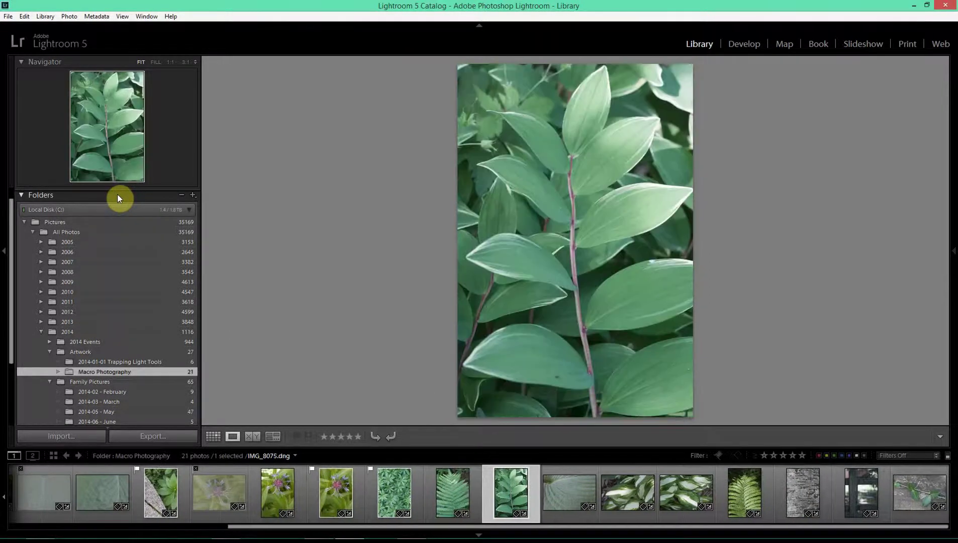
pyautogui.press('Right')
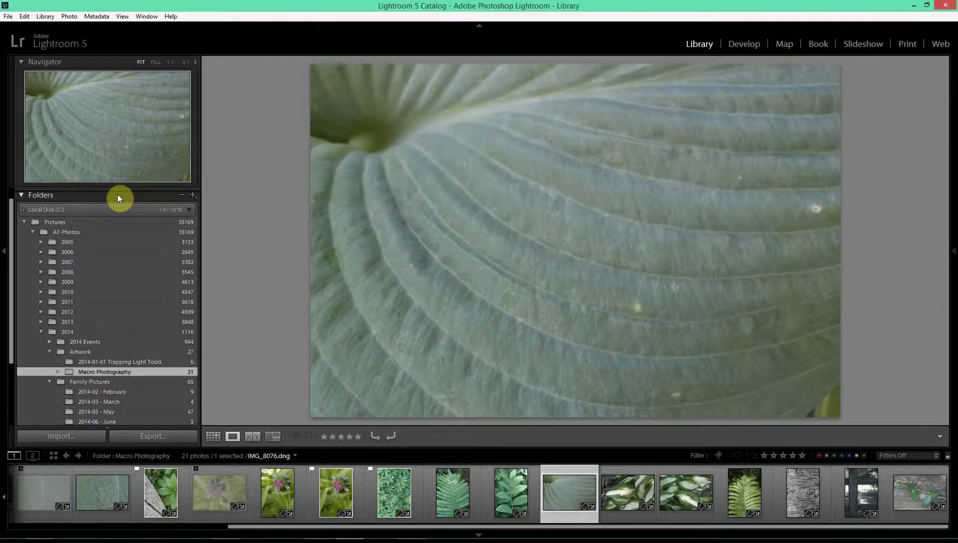
pyautogui.hotkey('shift', 'p')
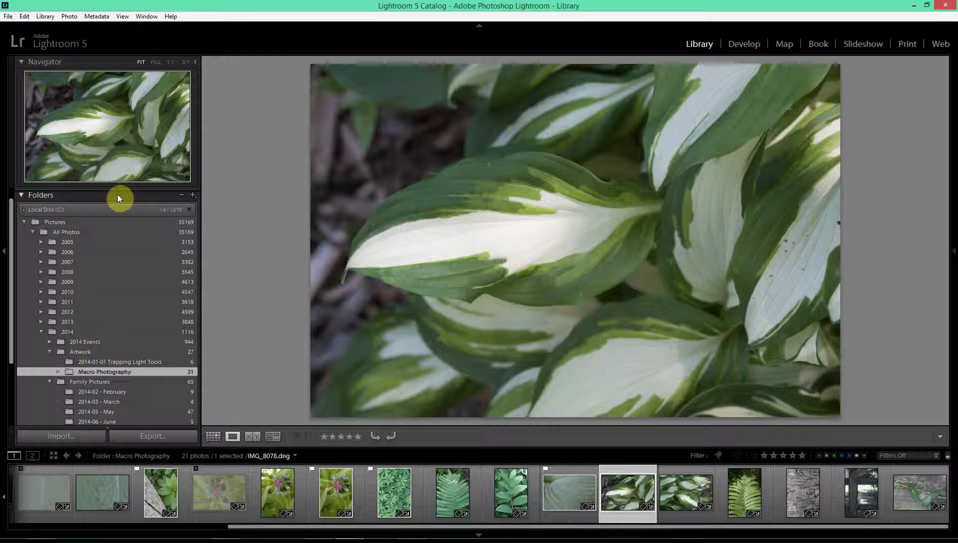
pyautogui.hotkey('shift', 'p')
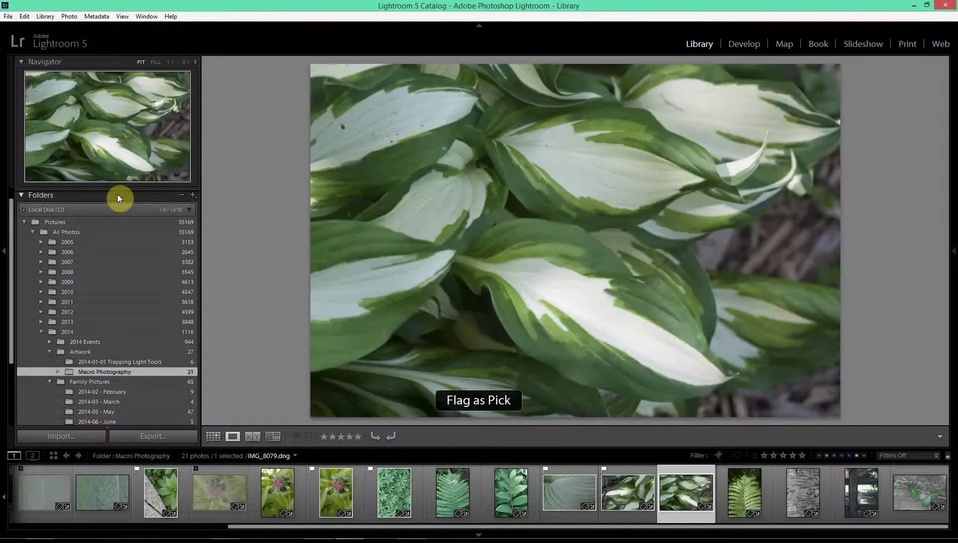
pyautogui.press('Right')
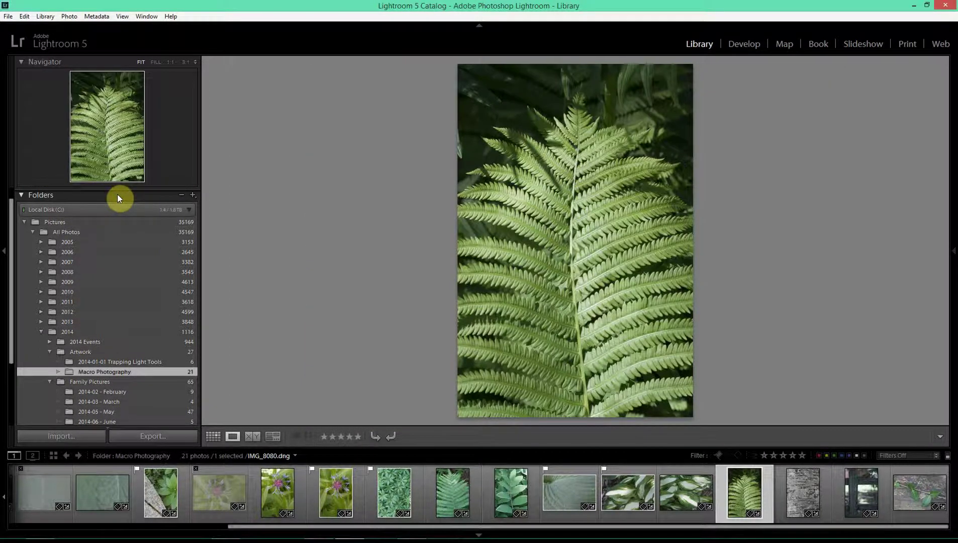
pyautogui.hotkey('shift', 'x')
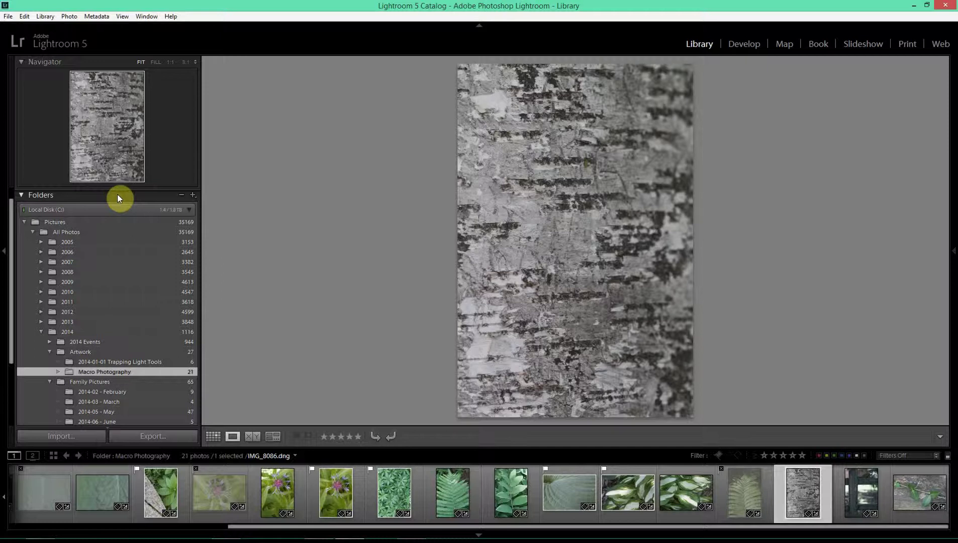
pyautogui.hotkey('shift', 'x')
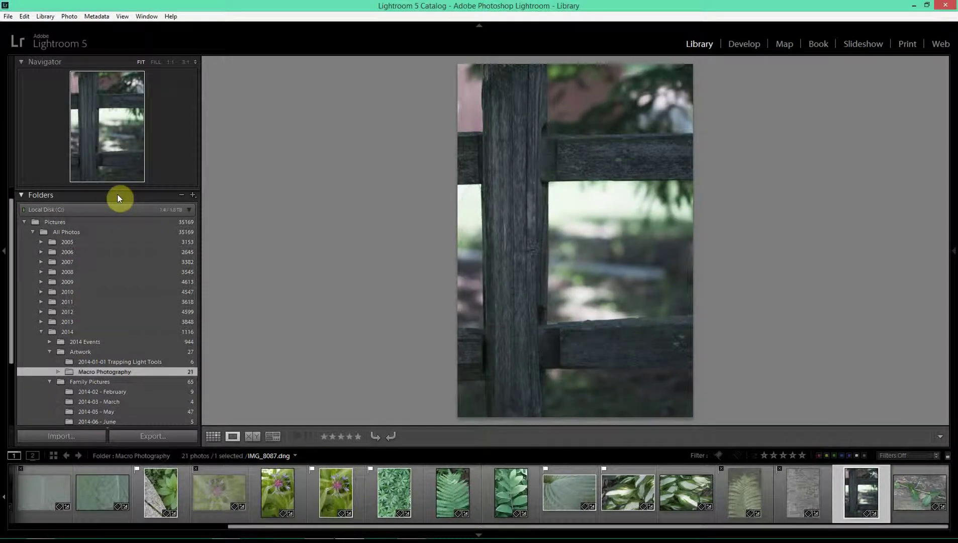
# - Flag IMG_8089 as a pick, leaving IMG_8087 unflagged, and delete all the rejected photos from disk
pyautogui.press('Right')
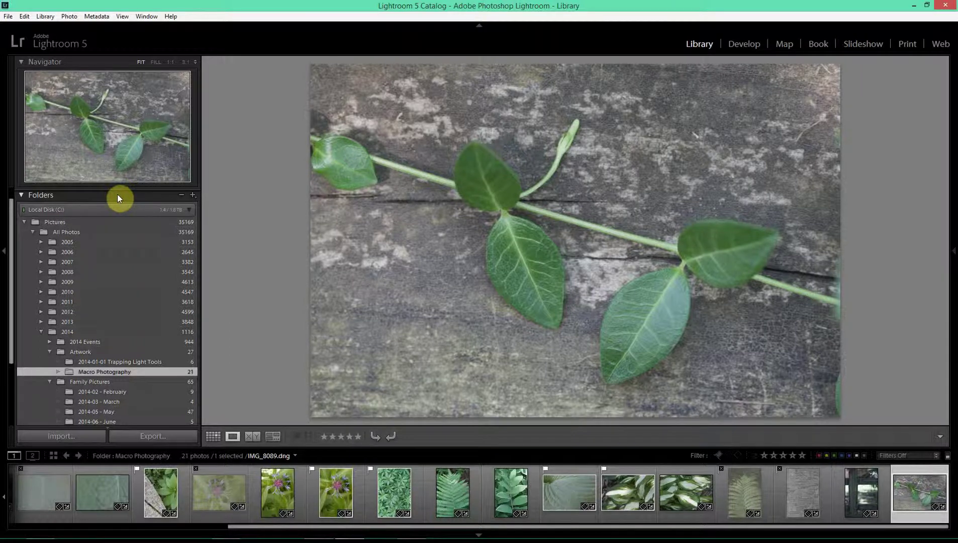
pyautogui.press('p')
pyautogui.hotkey('ctrl', 'BackSpace')
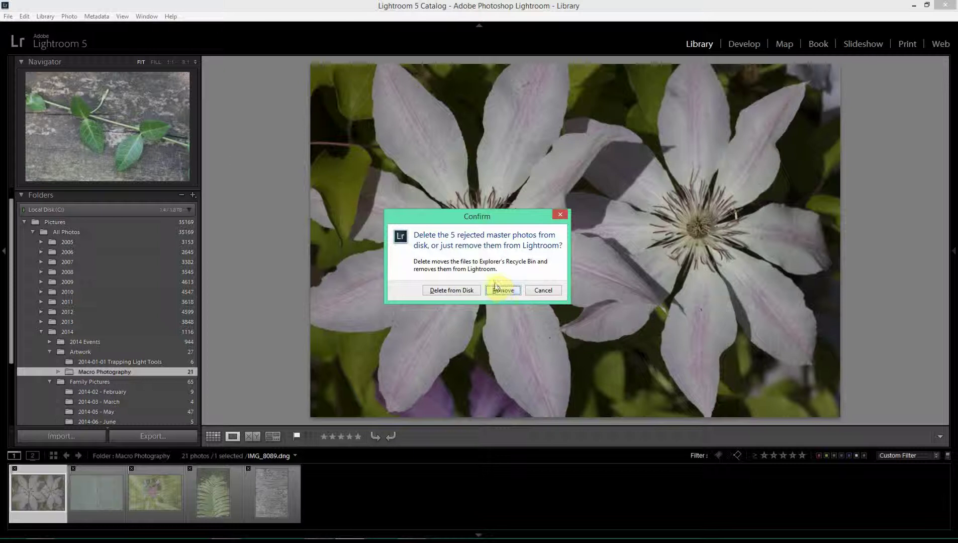
pyautogui.click(466, 290)
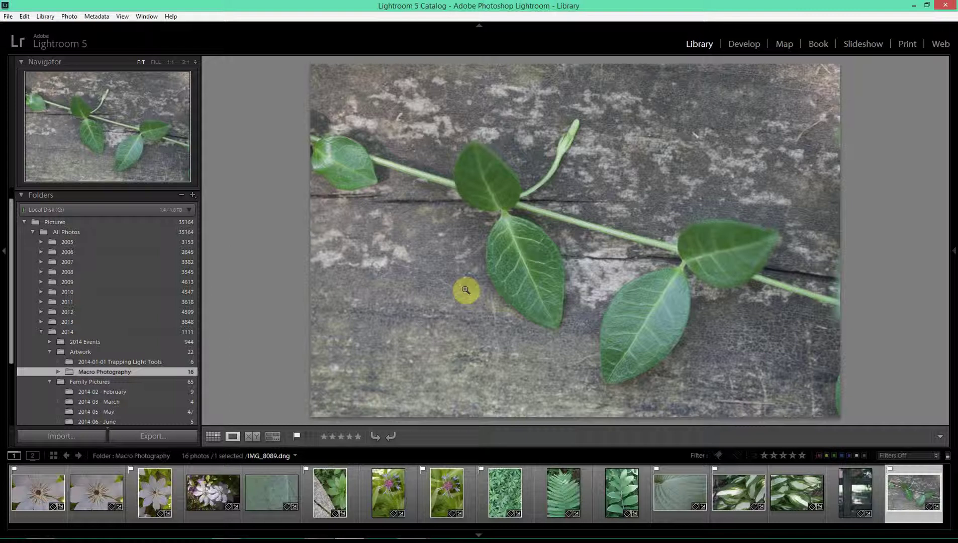
# - Show the folder as a grid, filter it by attribute to only the photos flagged as picks, and select them all
pyautogui.press('g')
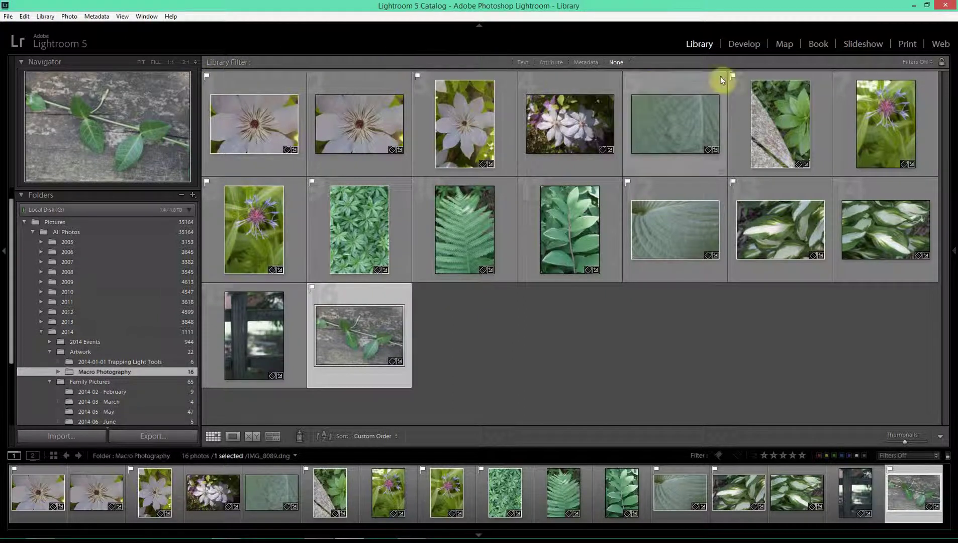
pyautogui.click(555, 61)
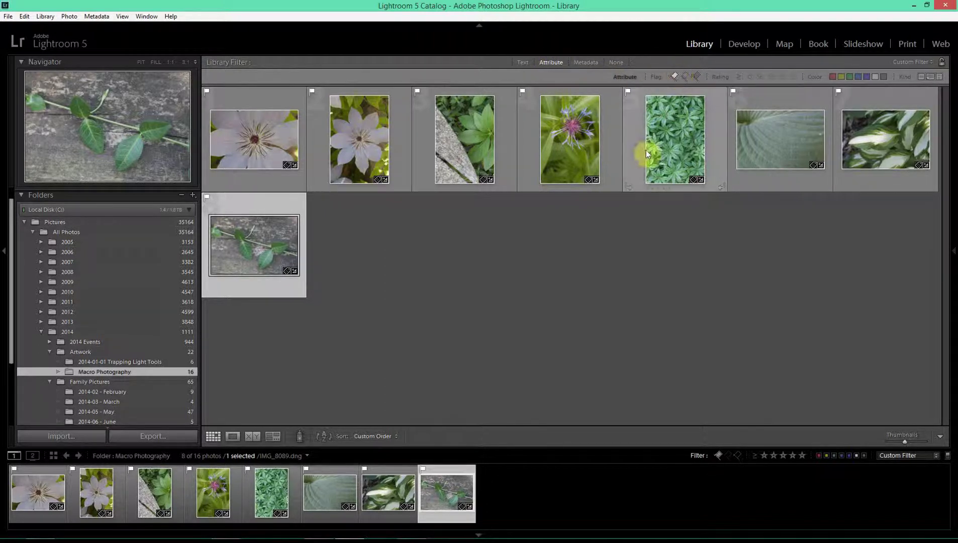
pyautogui.click(672, 75)
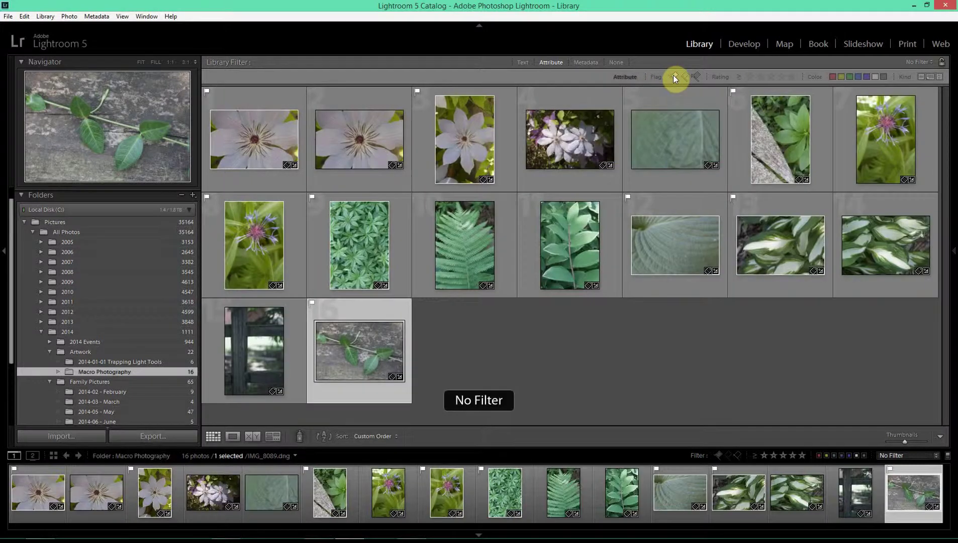
pyautogui.click(673, 75)
pyautogui.click(673, 76)
pyautogui.click(673, 75)
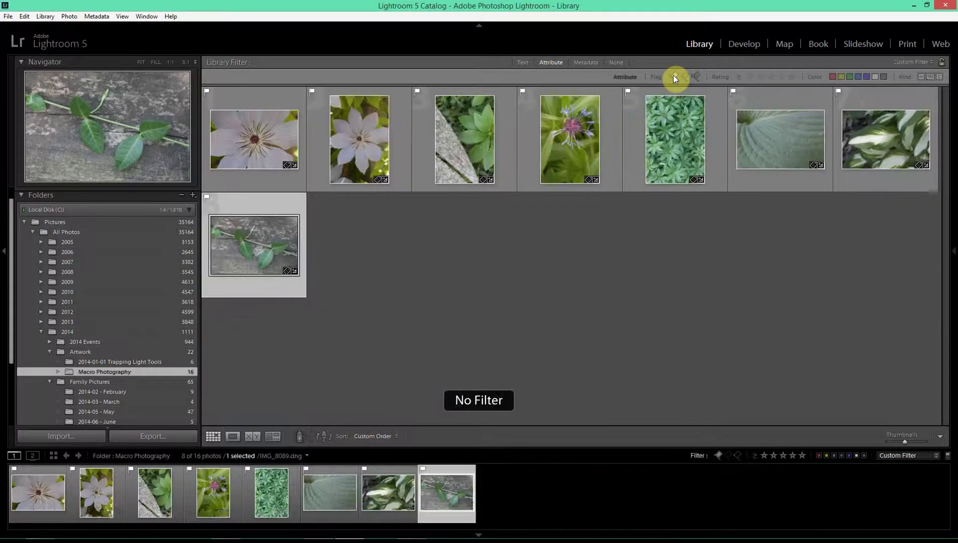
pyautogui.click(673, 75)
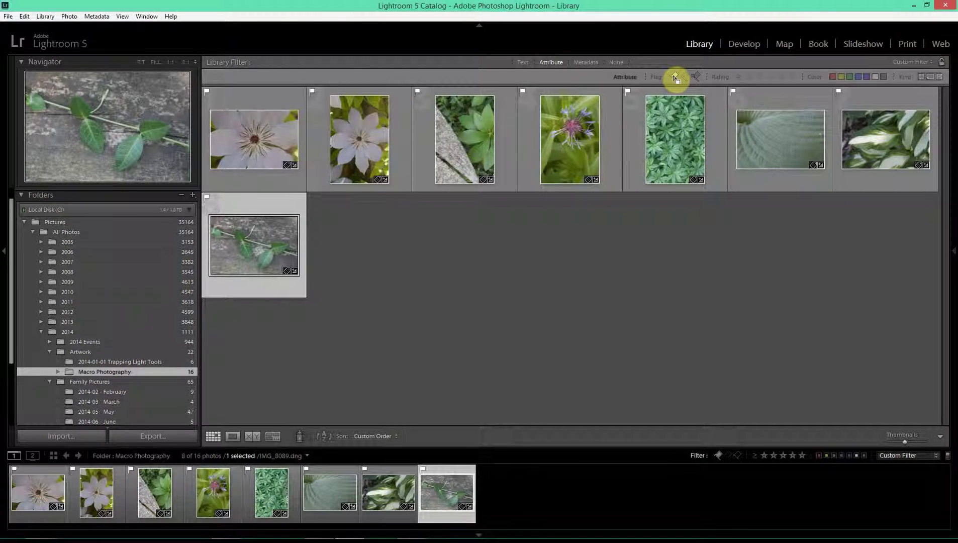
pyautogui.hotkey('ctrl', 'a')
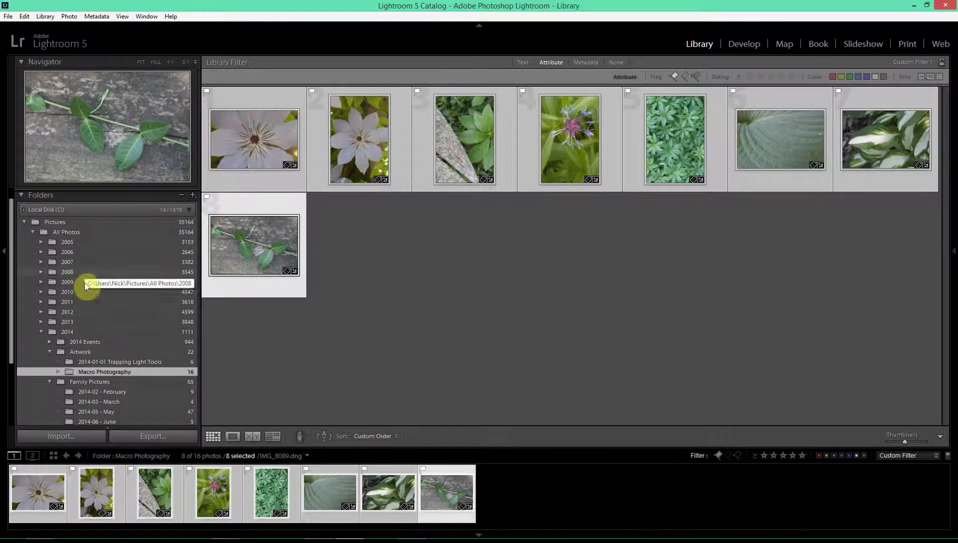
# - Create a collection named Flower Pics inside the 2014 collection set, including the selected photos
pyautogui.click(23, 194)
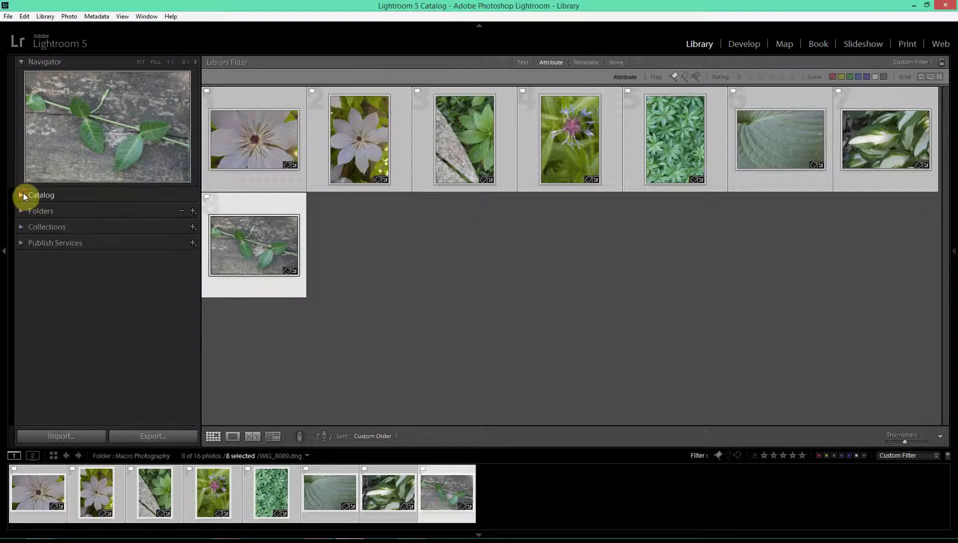
pyautogui.click(23, 226)
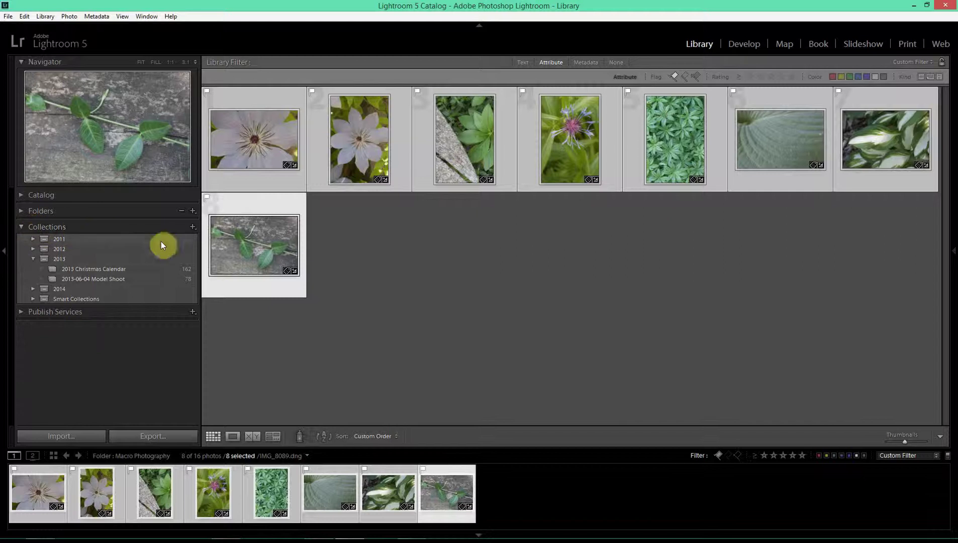
pyautogui.click(192, 226)
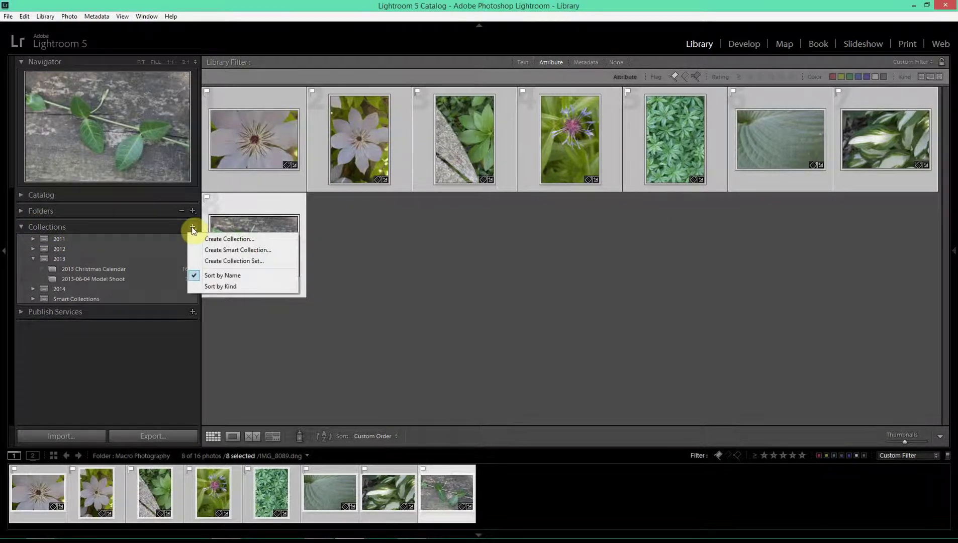
pyautogui.click(215, 245)
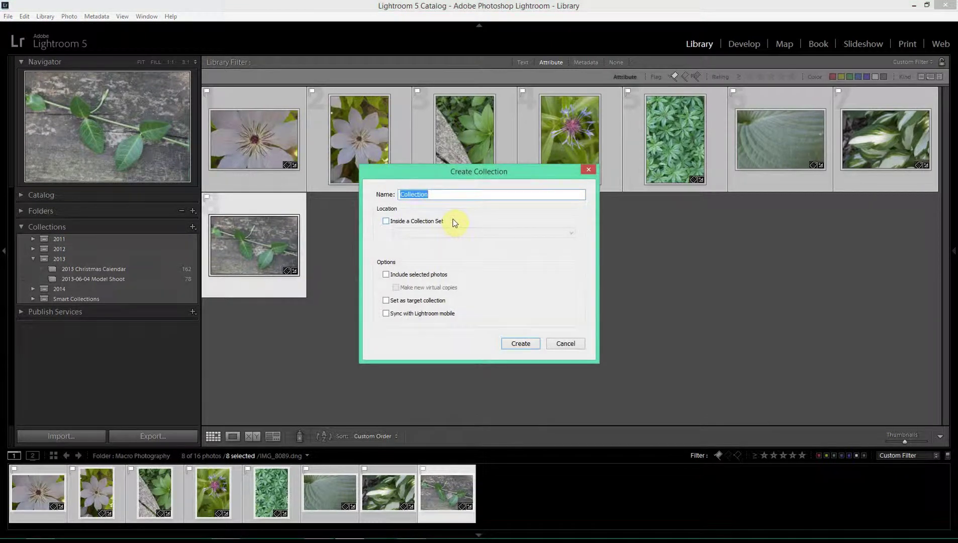
pyautogui.write('Flower Pics')
pyautogui.click(385, 221)
pyautogui.click(422, 232)
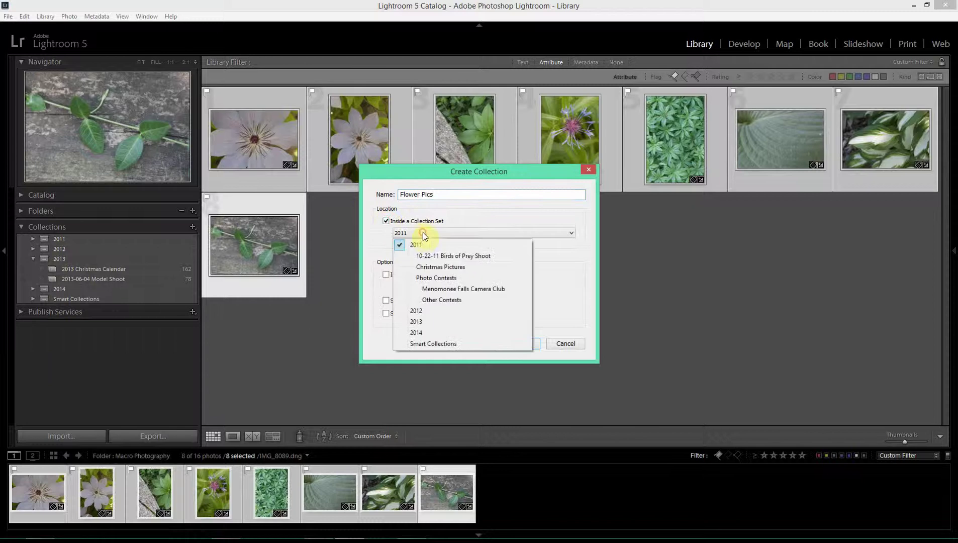
pyautogui.click(420, 332)
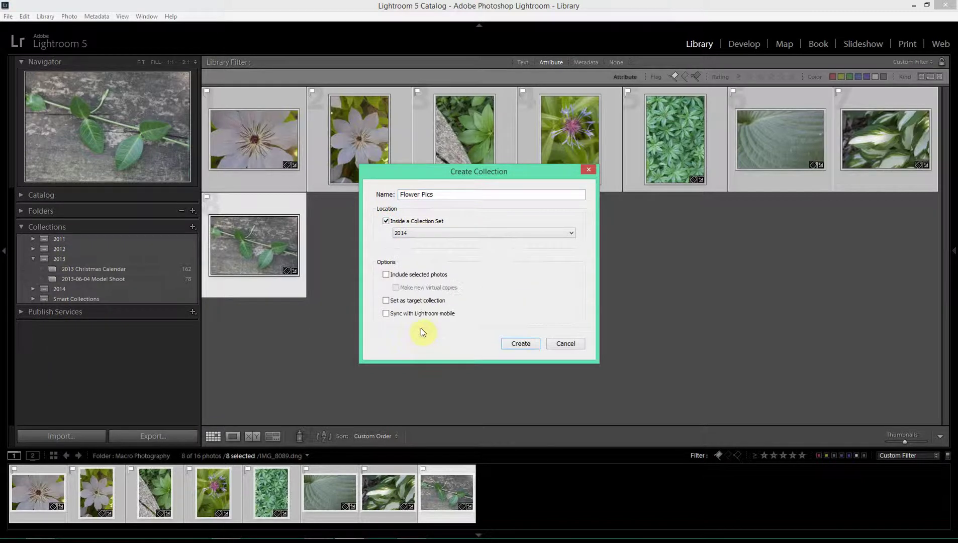
pyautogui.click(386, 274)
pyautogui.click(520, 346)
pyautogui.click(526, 345)
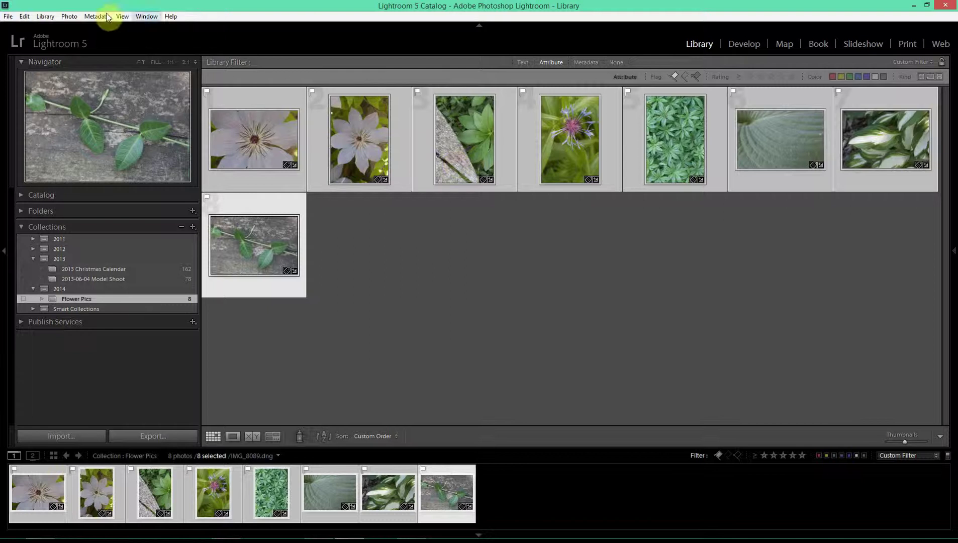
# - Deselect all photos in the Flower Pics collection
pyautogui.click(26, 18)
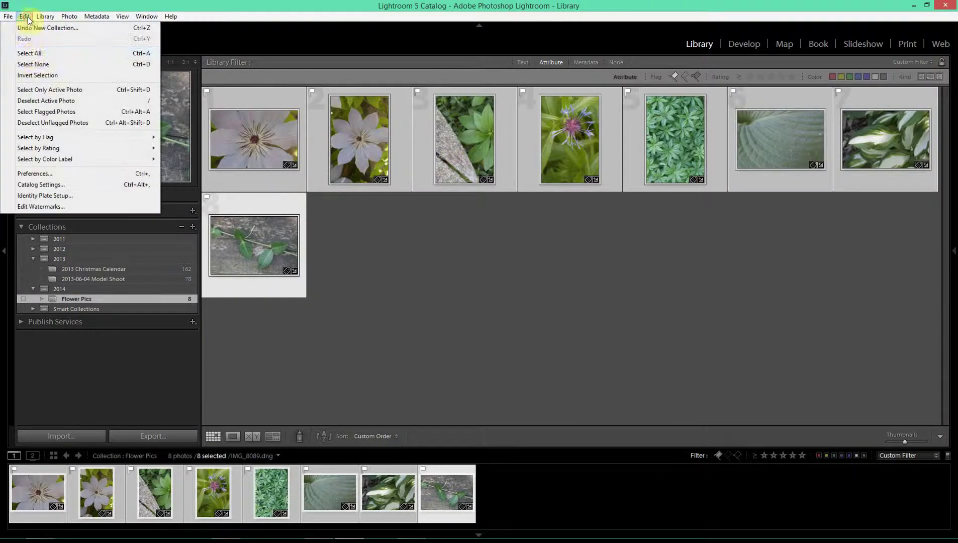
pyautogui.click(32, 64)
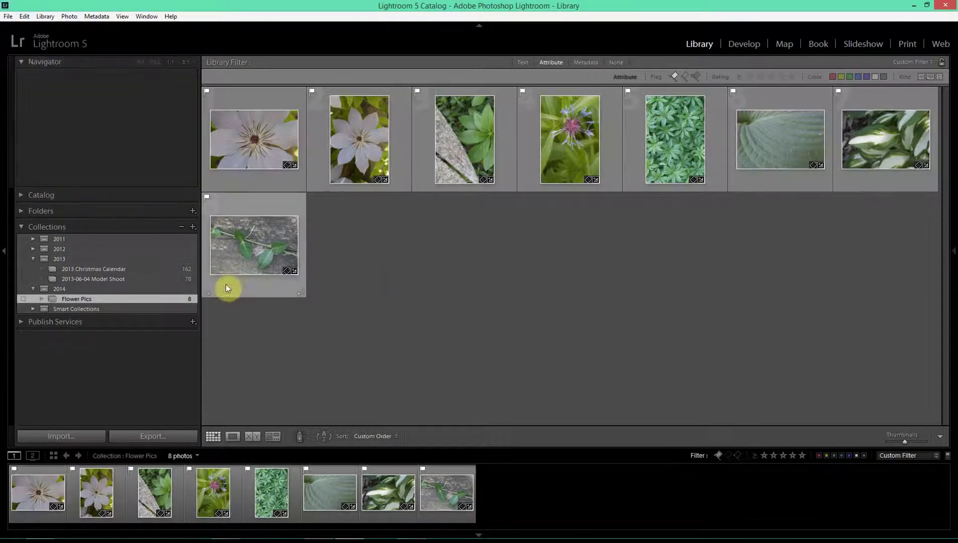